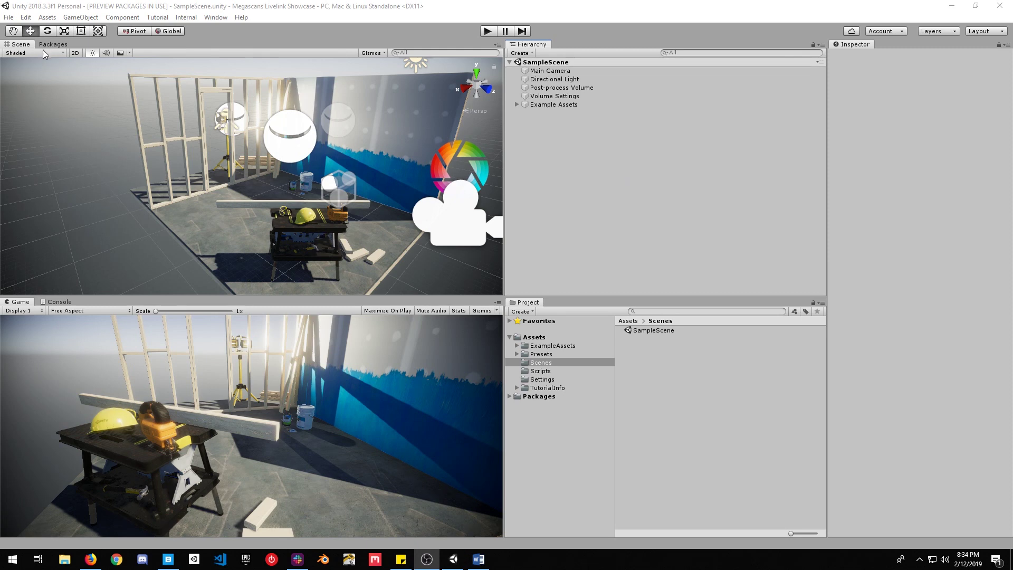
Step: Confirm High Definition RP 4.9.0 in Packages, then show Quixel Bridge's Downloaded library
left_click(58, 45)
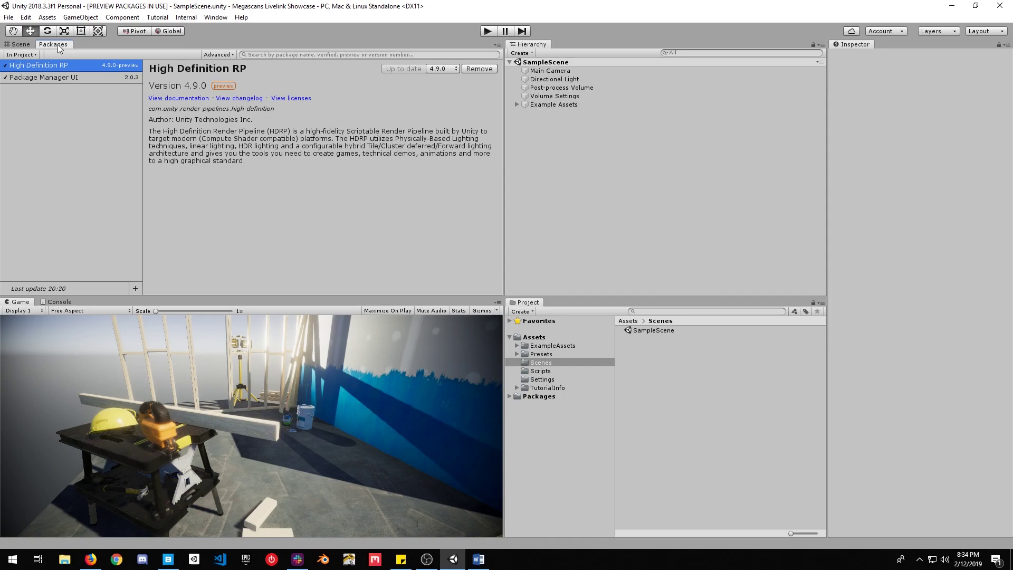
left_click(168, 559)
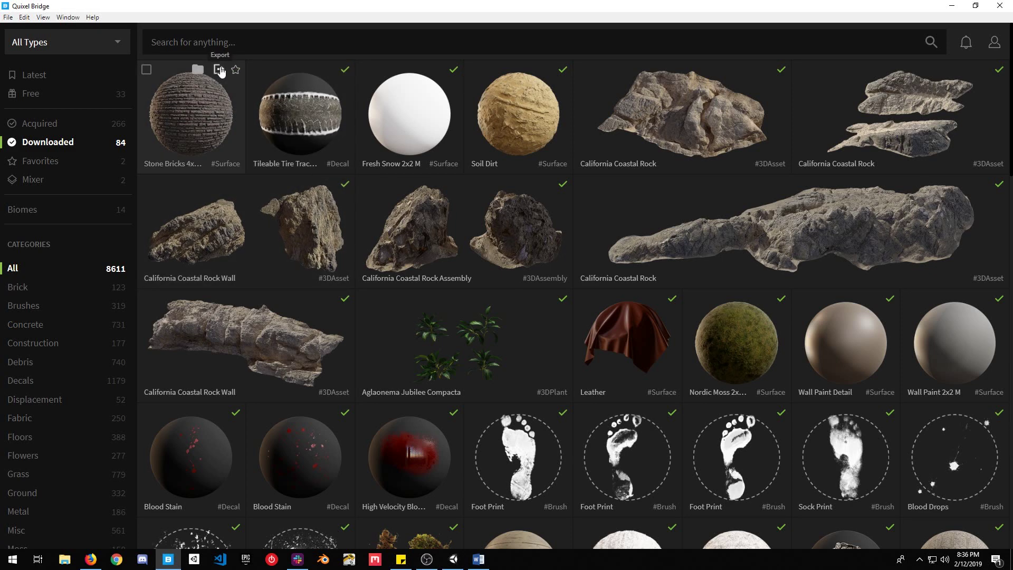
Step: Download the Unity export plugin from the Stone Bricks export settings, keeping Unity as the application
left_click(218, 70)
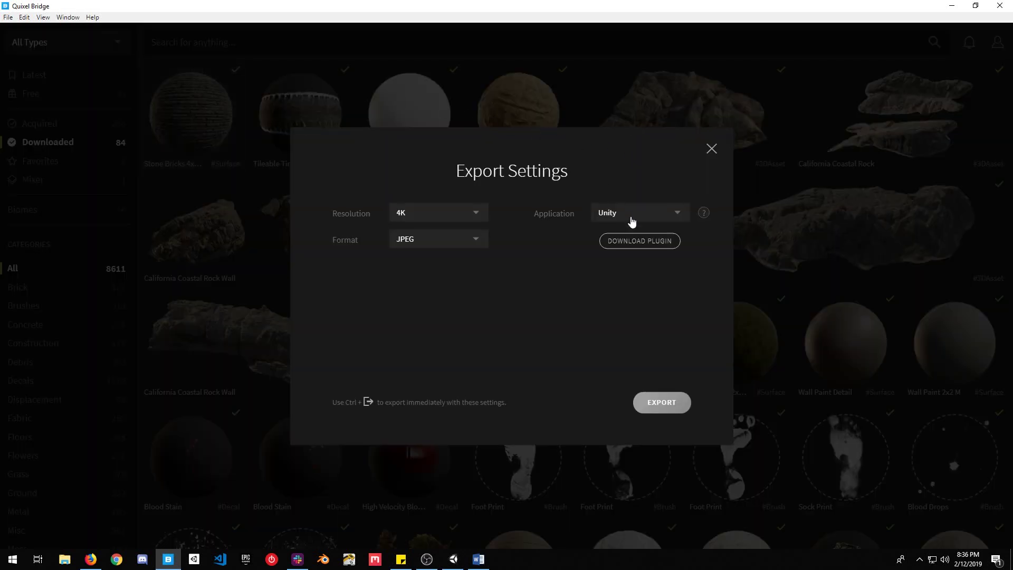
left_click(632, 218)
left_click(627, 288)
left_click(637, 243)
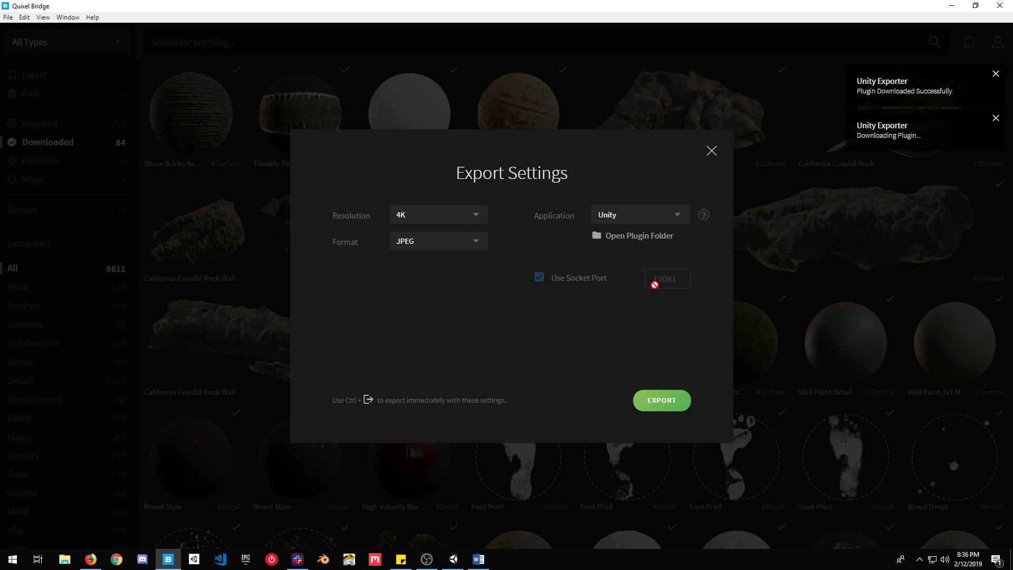
Step: Drag the Megascans_Importer unitypackage from the plugin folder into Unity
left_click(639, 241)
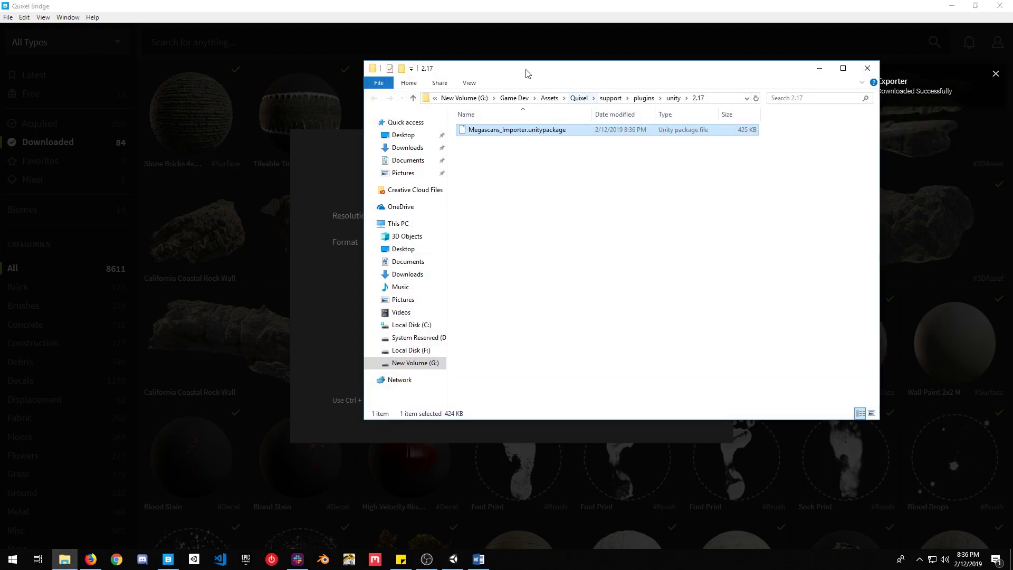
left_click_drag(526, 73, 382, 104)
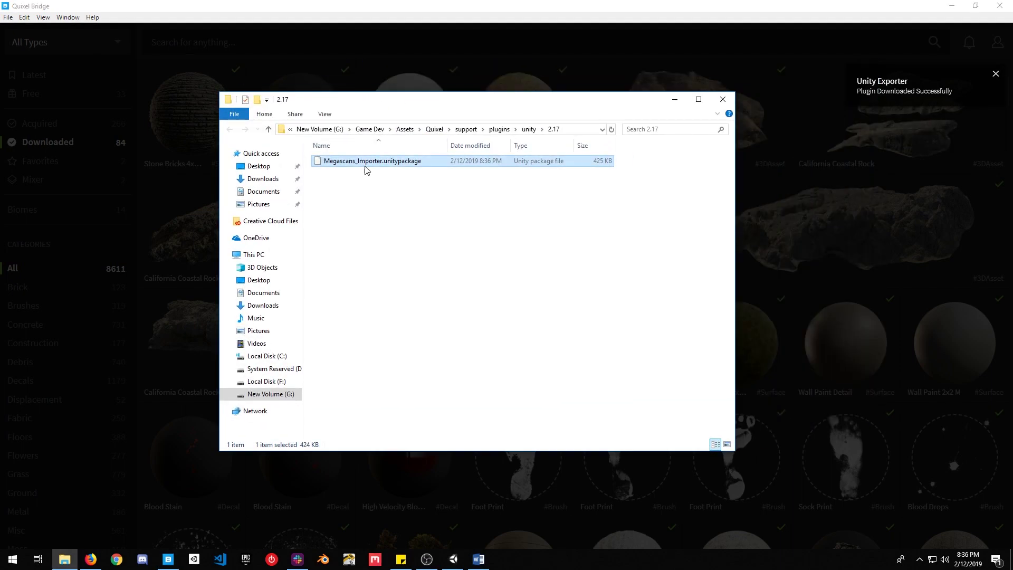
left_click_drag(366, 163, 541, 348)
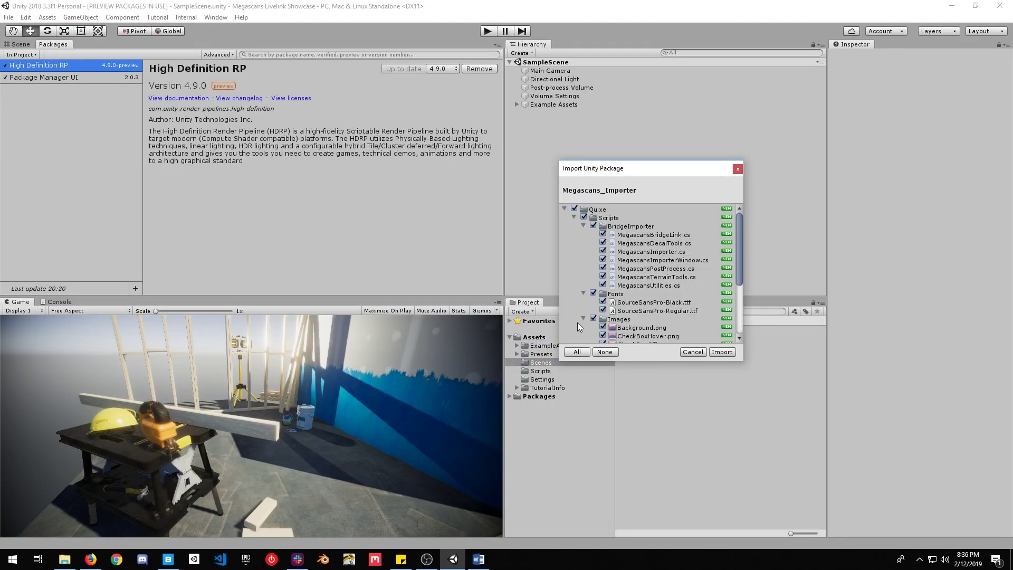
Step: Start Assets > Import Package > Custom Package and go to the pasted Quixel folder
left_click(736, 169)
left_click(47, 18)
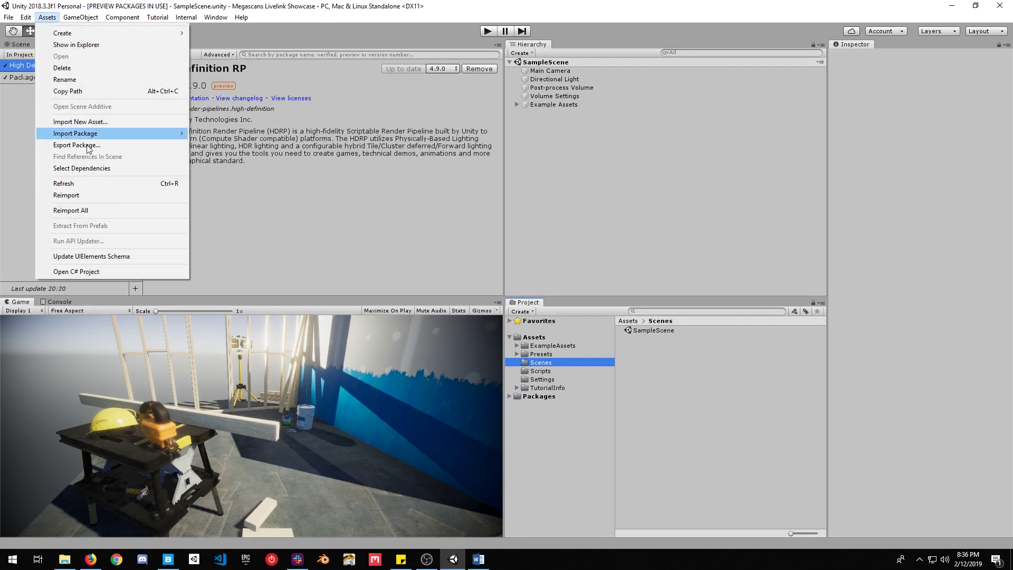
mouse_move(143, 138)
left_click(242, 133)
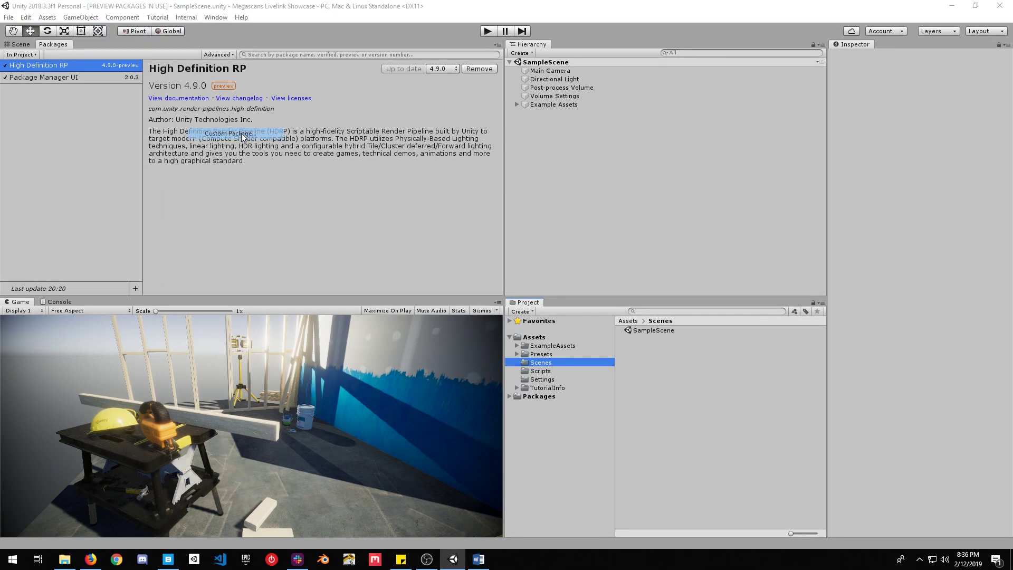
left_click(316, 48)
type("G:\\Game Dev\\Assets\\Quixel")
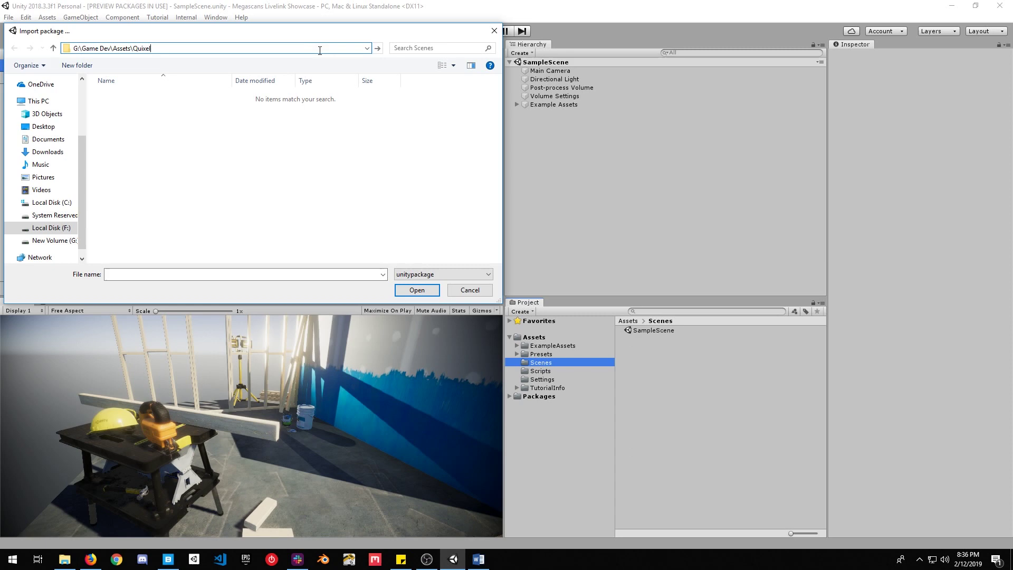
key("Return")
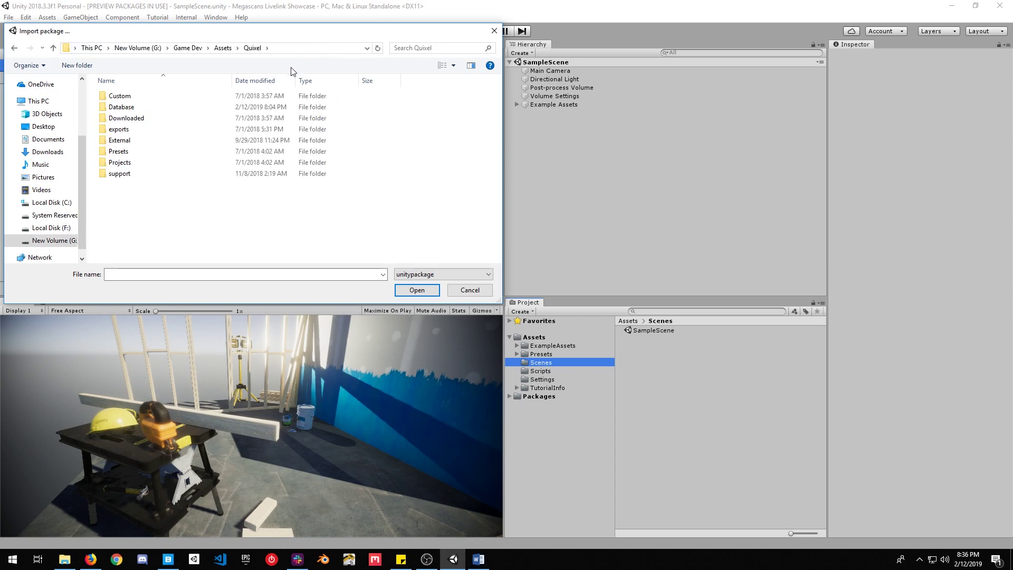
Step: Import all files of Megascans_Importer.unitypackage from support\plugins\unity\2.17
double_click(126, 178)
double_click(127, 98)
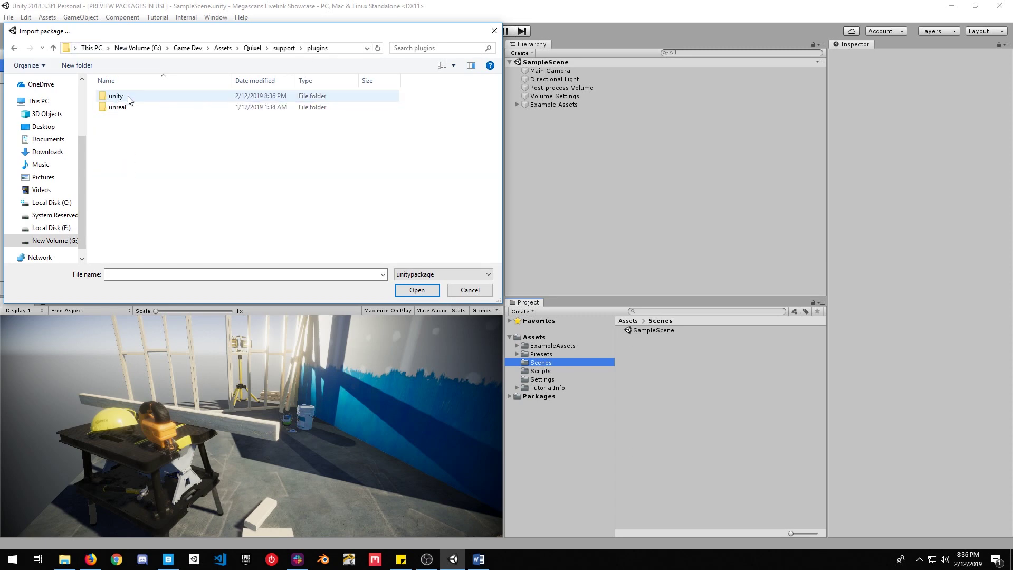
double_click(122, 98)
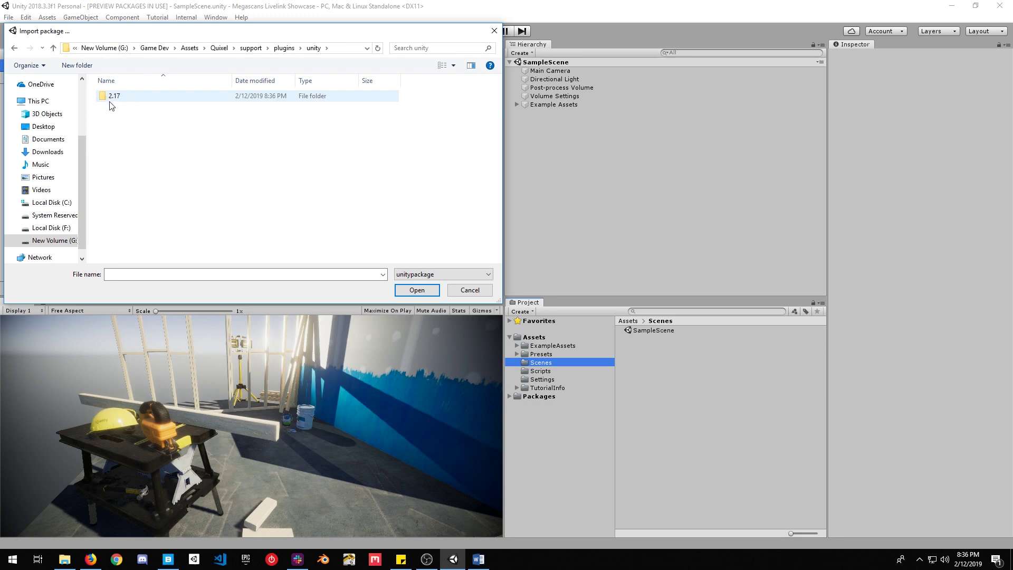
double_click(115, 101)
double_click(117, 96)
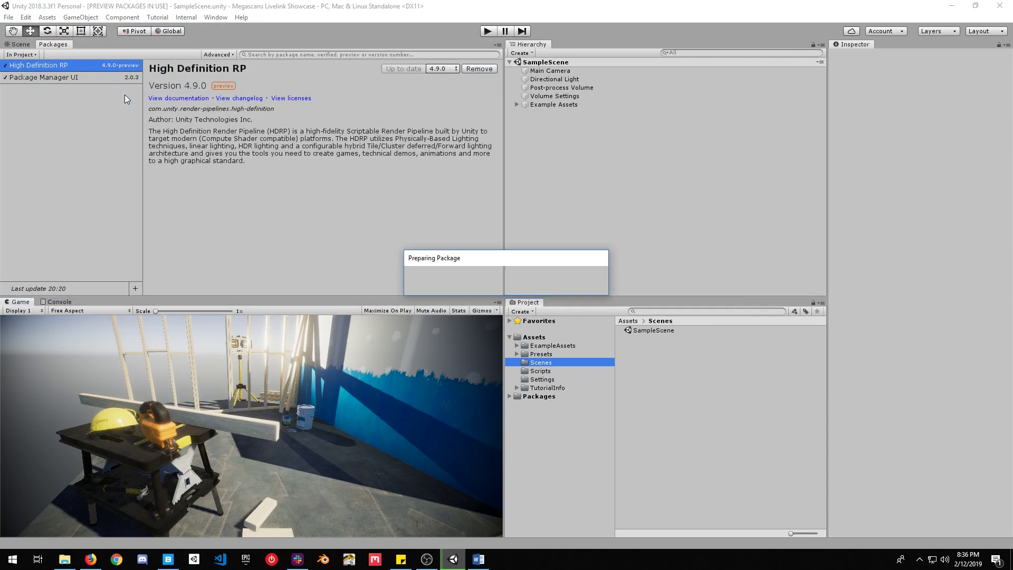
left_click(731, 352)
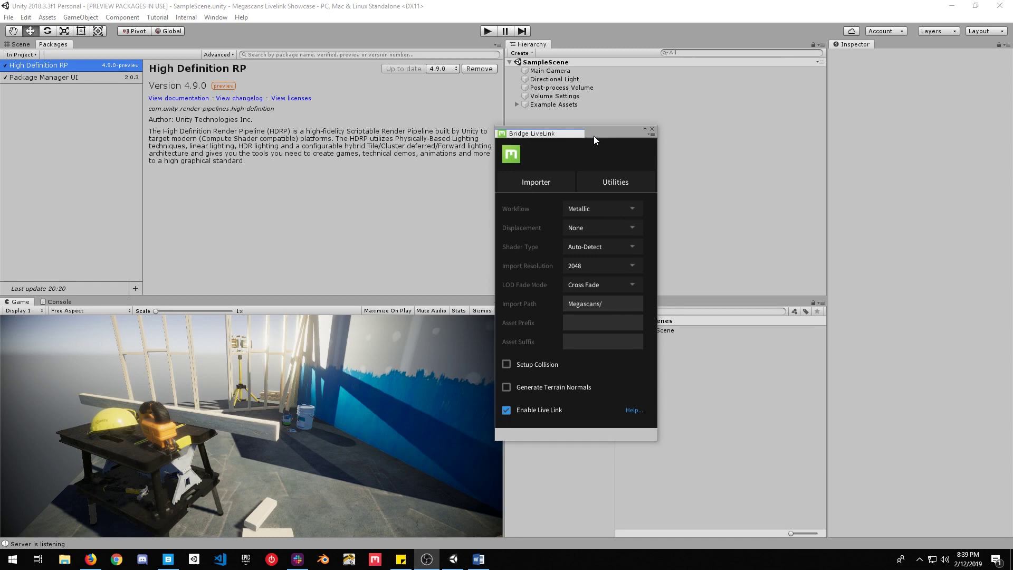
Step: Reopen Bridge LiveLink via Window > Quixel > Megascans Importer and dock it beside the Inspector
left_click_drag(594, 135, 608, 134)
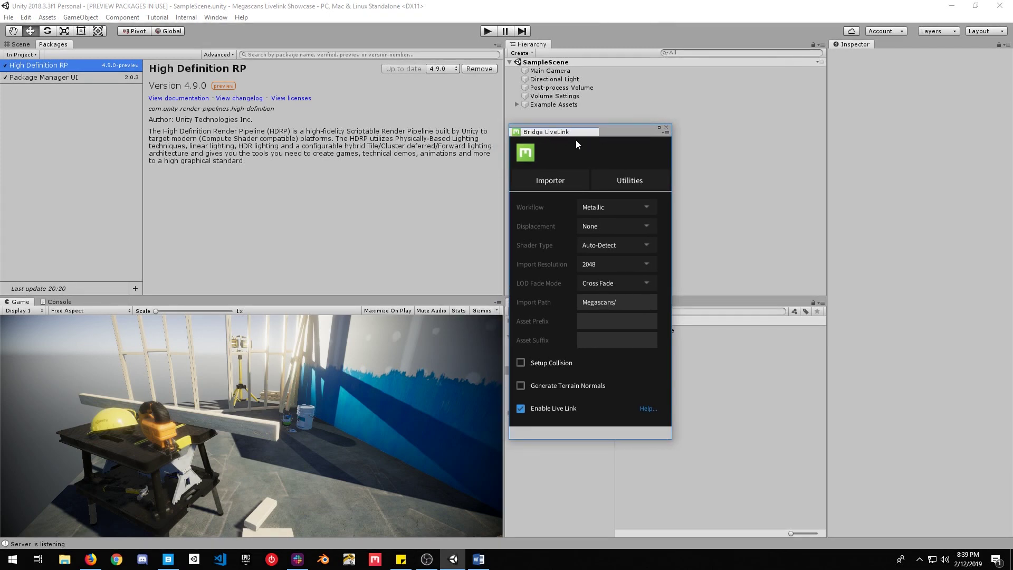
left_click(666, 128)
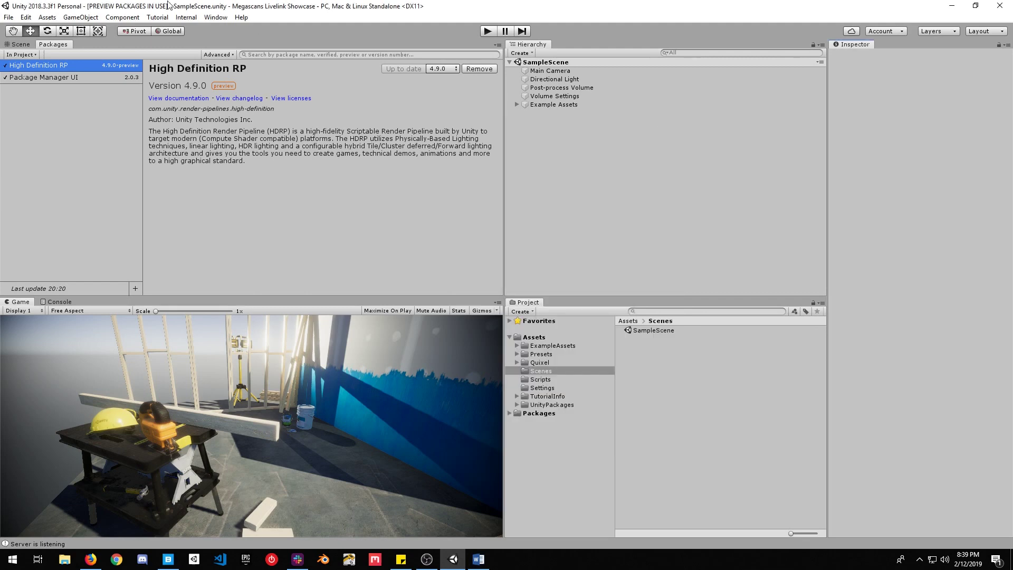
left_click(217, 17)
mouse_move(239, 52)
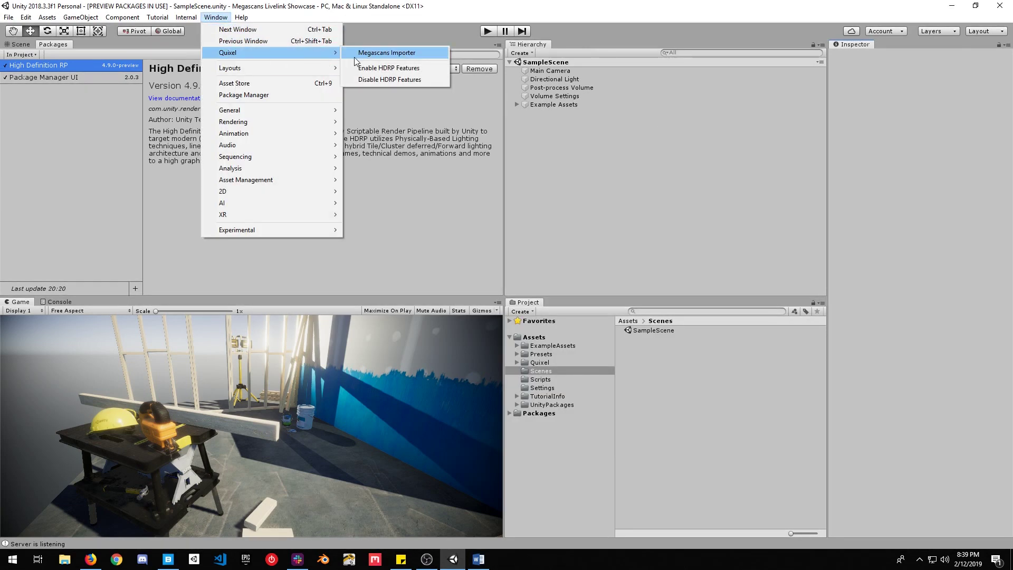
left_click(371, 55)
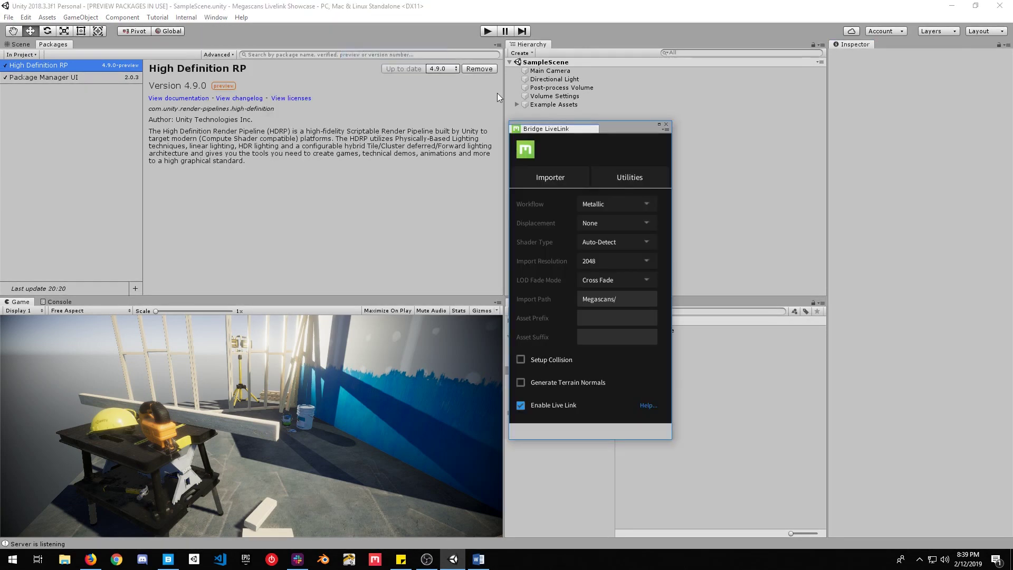
left_click_drag(607, 132, 897, 53)
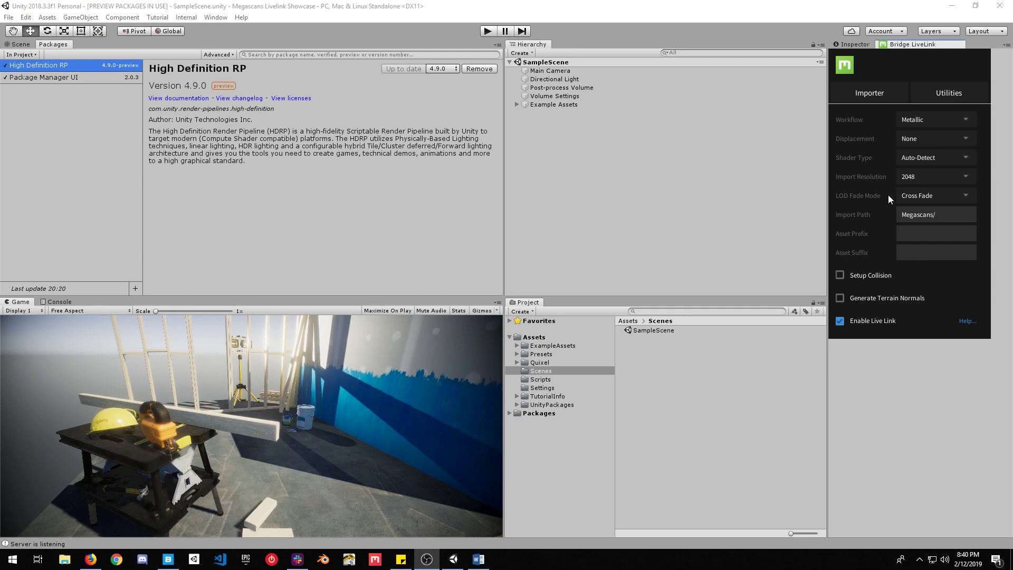
Step: Export the Stone Bricks surface from Bridge and return to Unity while it imports
left_click(840, 321)
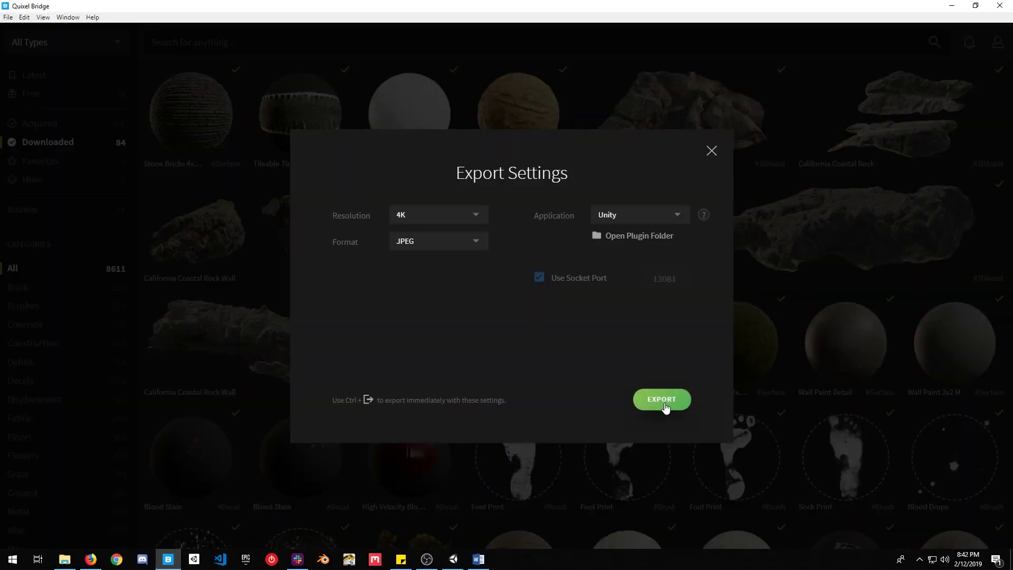
left_click(664, 404)
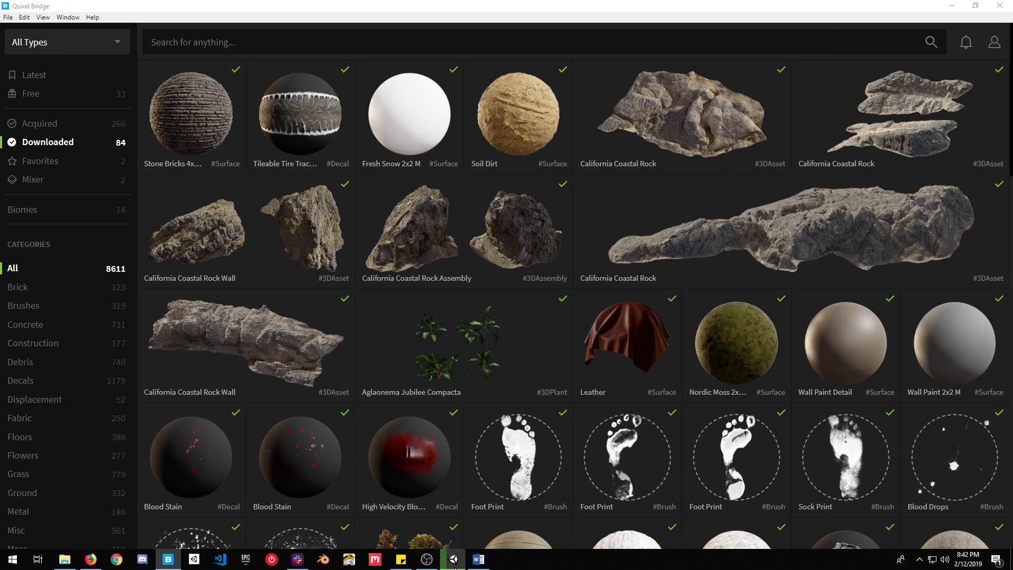
mouse_move(452, 560)
left_click(458, 519)
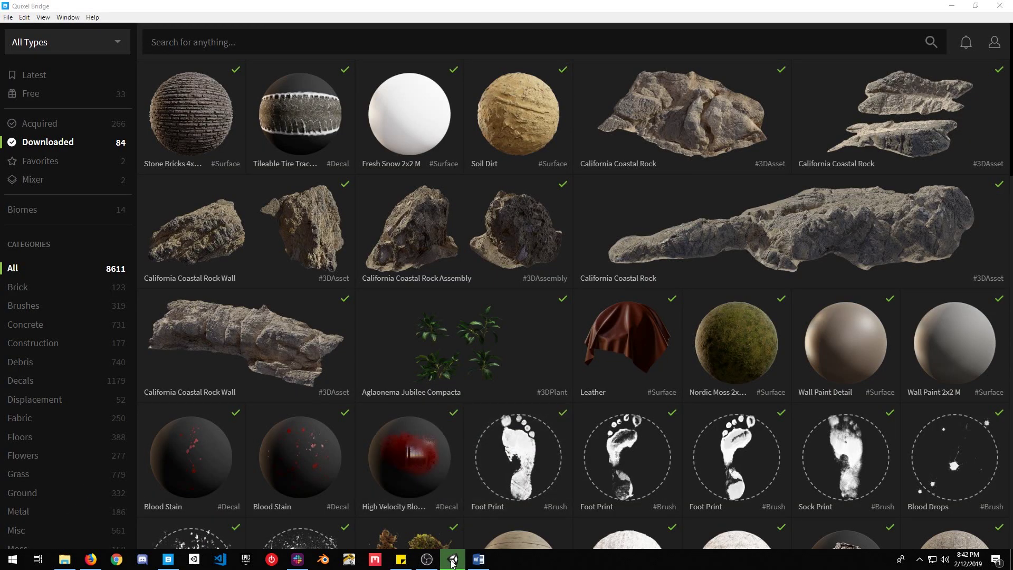
mouse_move(453, 560)
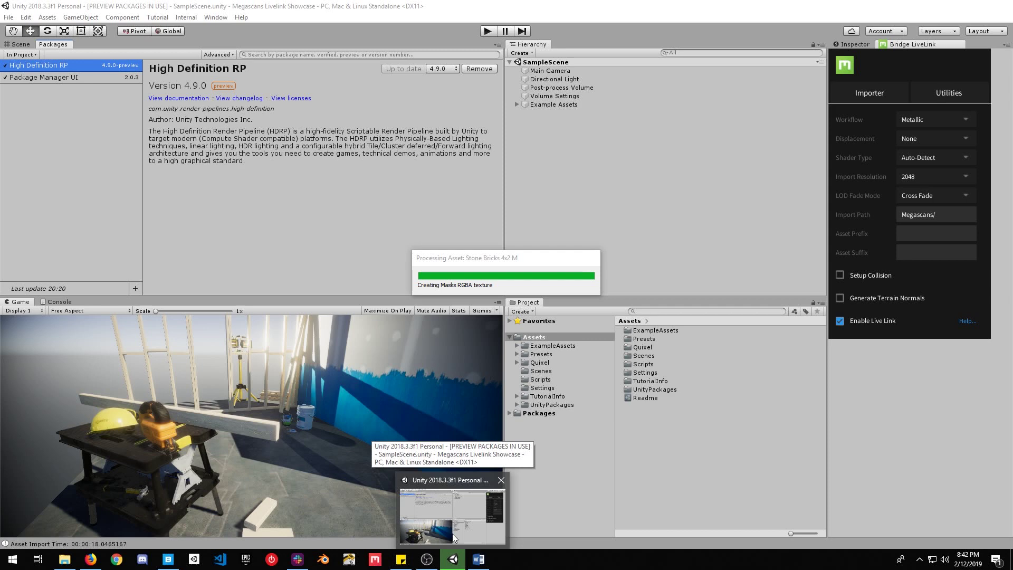
left_click(452, 537)
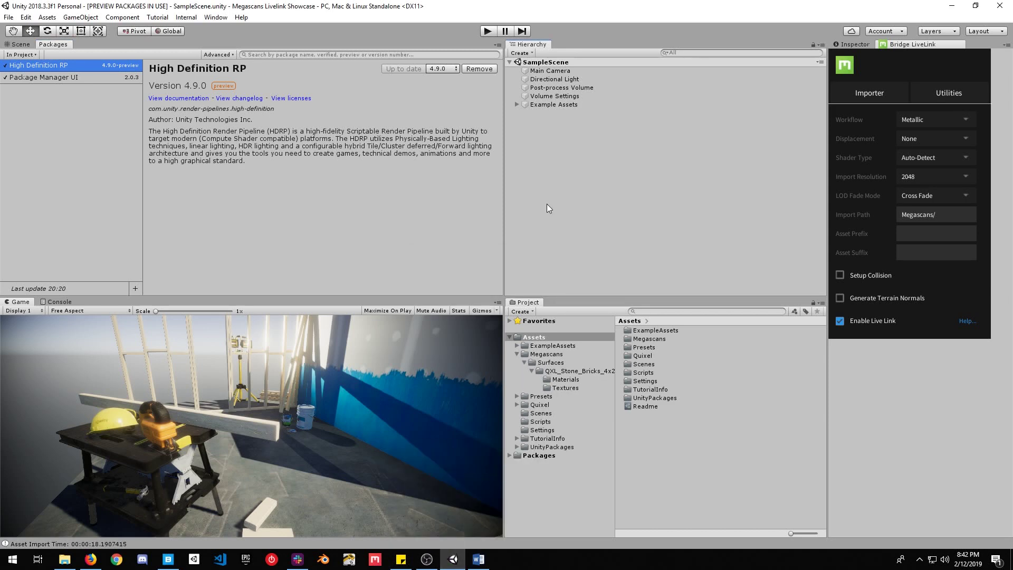
Step: Add a 3D Object > Sphere and drag the Stone Bricks material onto it
left_click(19, 44)
right_click(544, 168)
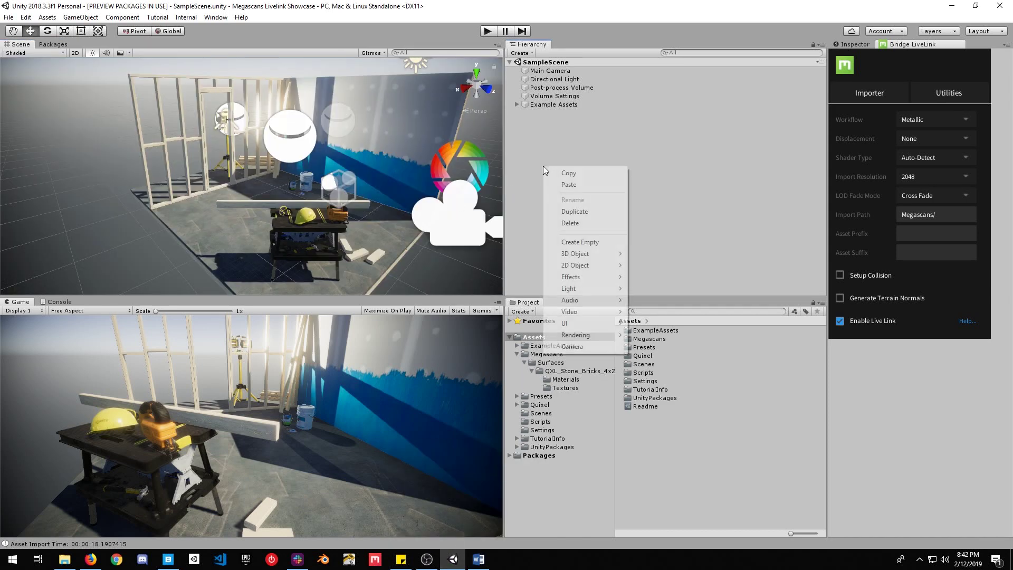
mouse_move(582, 254)
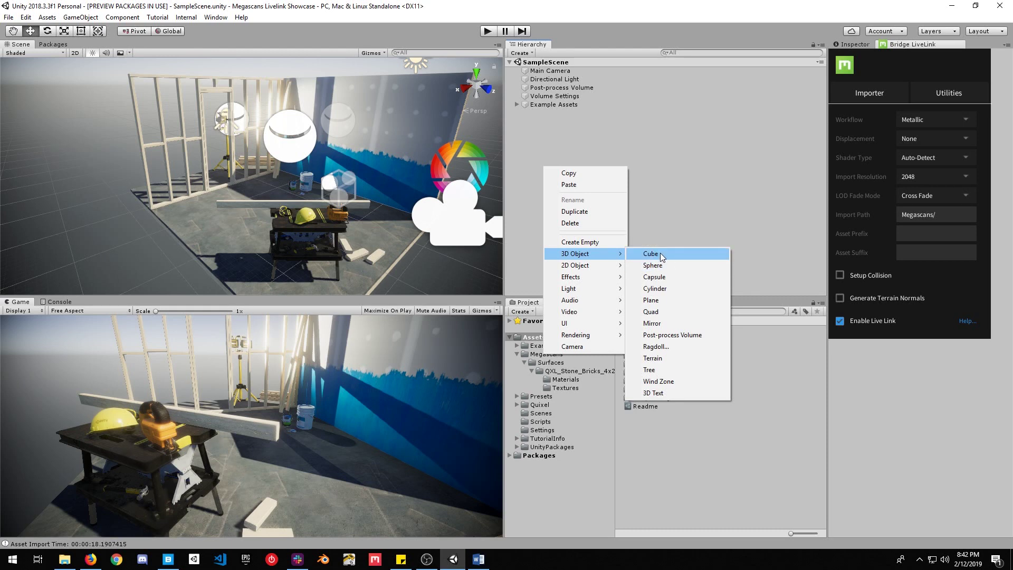
left_click(661, 265)
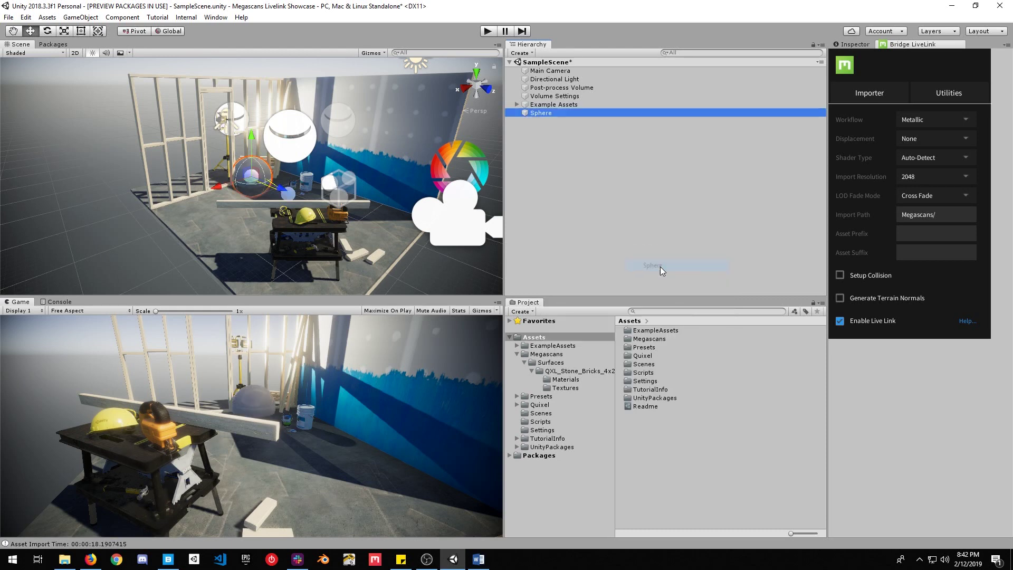
left_click(557, 382)
left_click_drag(644, 331, 540, 113)
Step: Move the stone sphere in front of the camera and frame it in the Scene view
left_click_drag(280, 191, 416, 235)
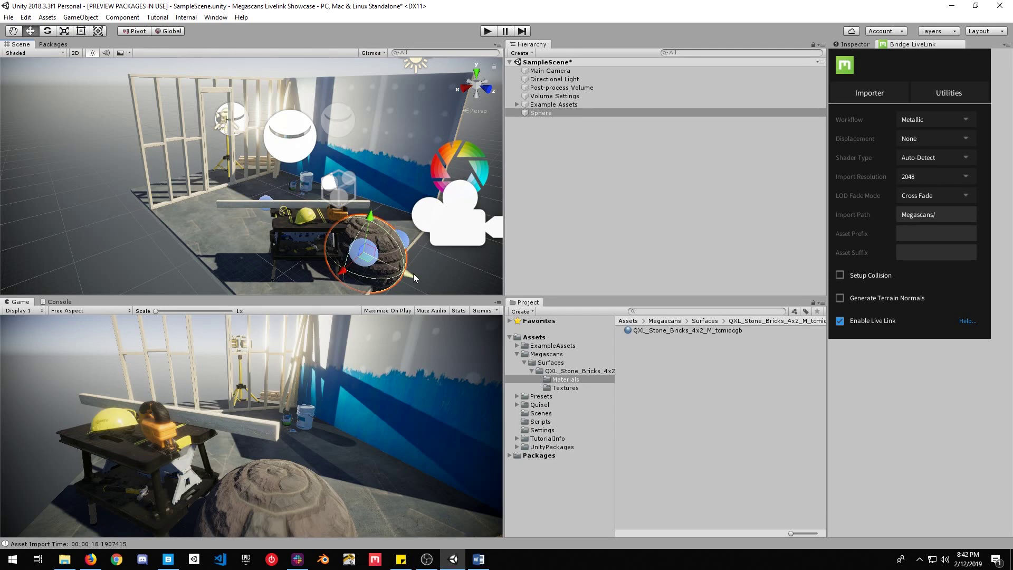
key("f")
key("shift+space")
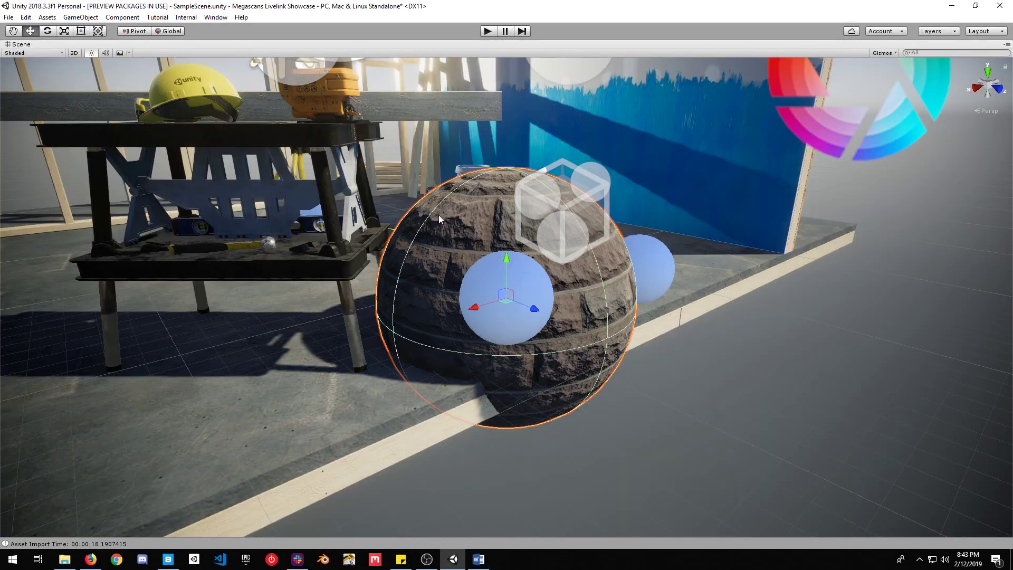
scroll(539, 267, "up", 3)
left_click_drag(496, 261, 571, 252, "alt")
scroll(571, 252, "down", 3)
key("shift+space")
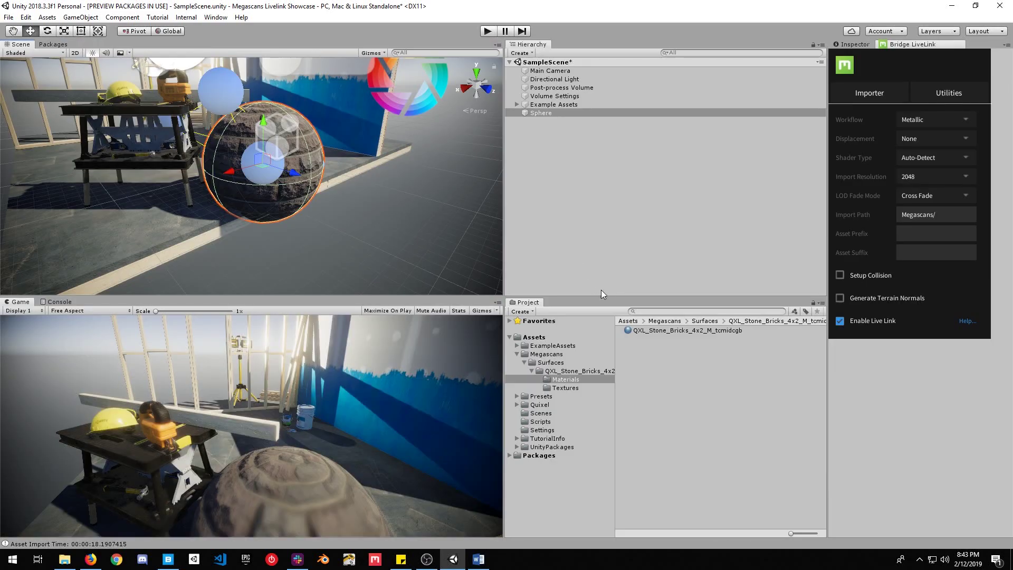
Step: Export the California Coastal Rock Wall from Bridge to Unity and return to Unity
left_click(553, 287)
left_click(168, 559)
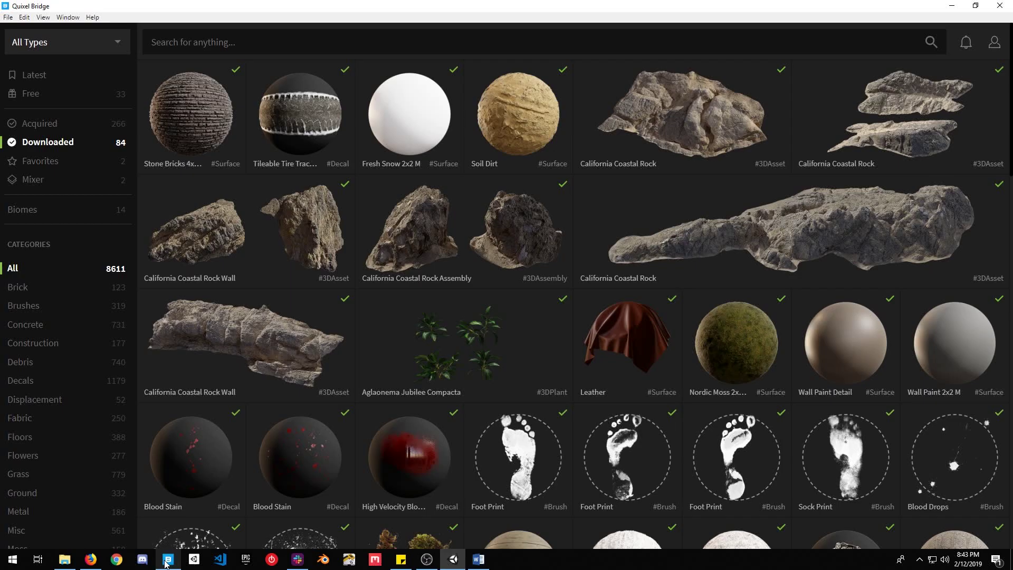
left_click(327, 184)
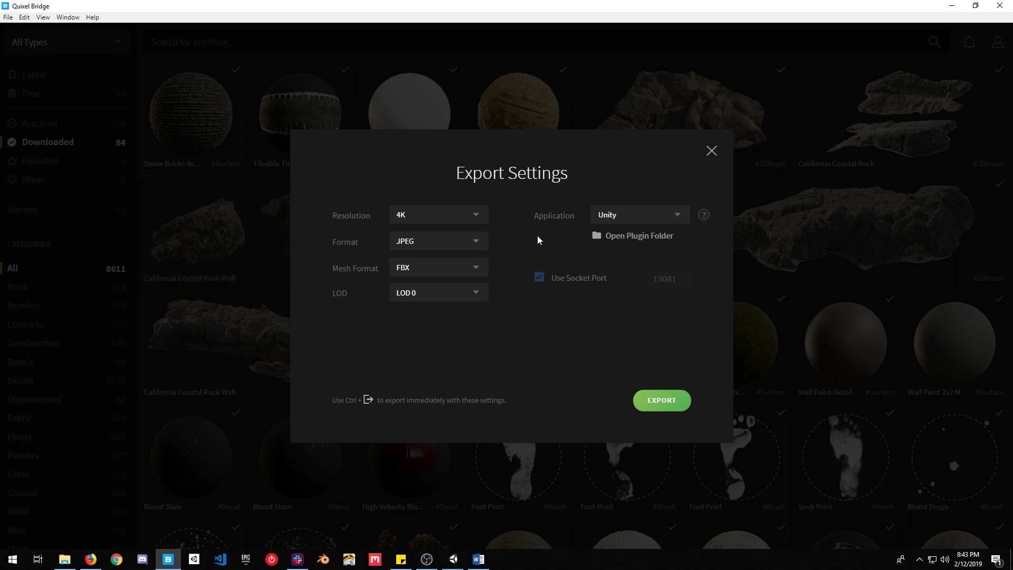
left_click(650, 402)
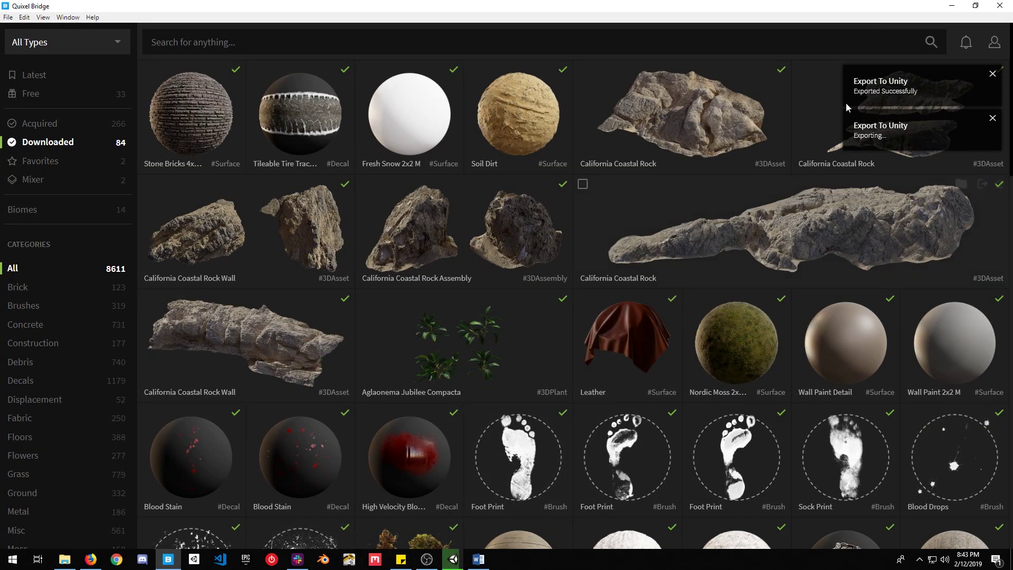
key("alt+Tab")
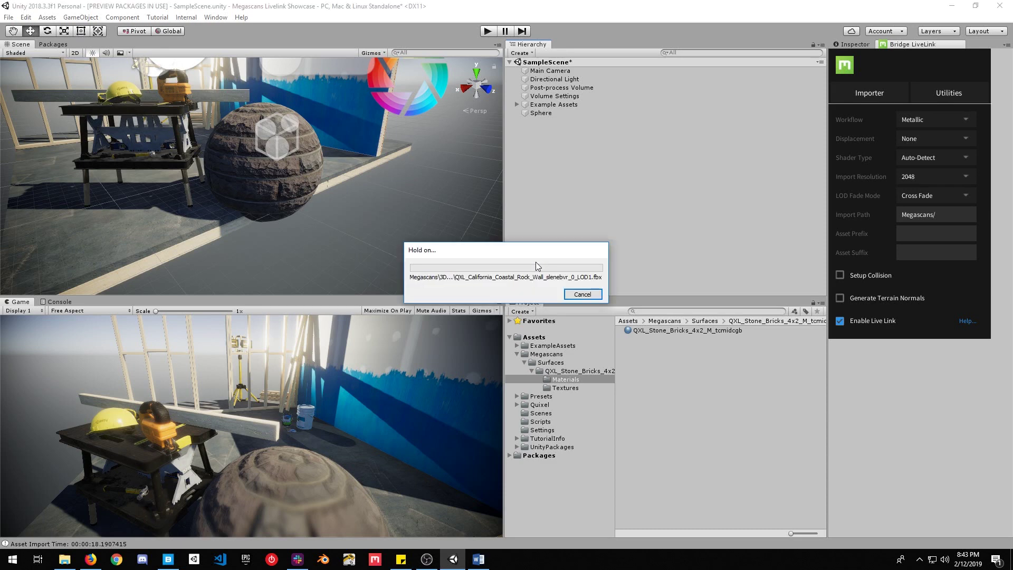
Step: Drag the California Coastal Rock Wall prefab from its Prefabs folder into the scene
key("Return")
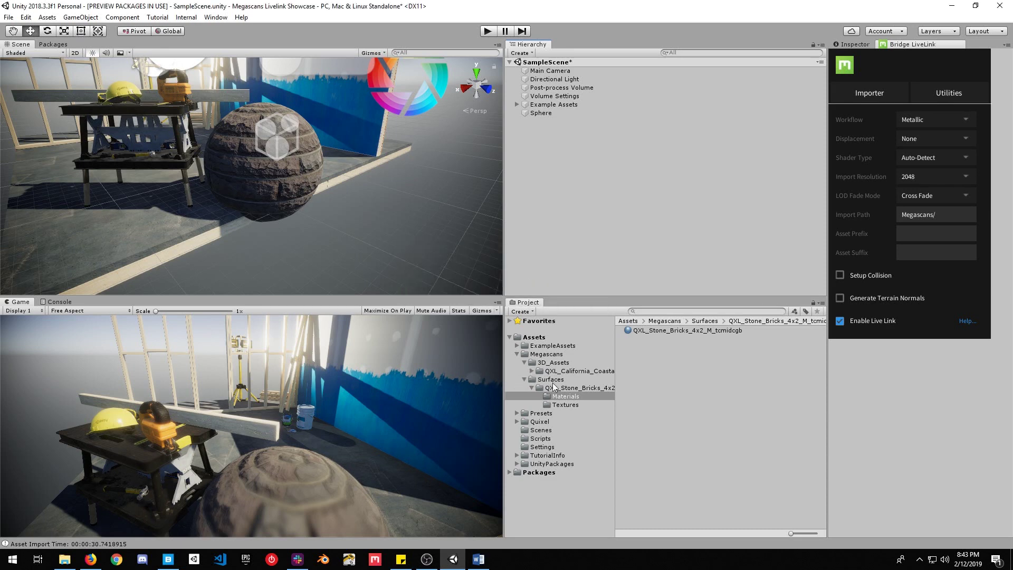
left_click(532, 371)
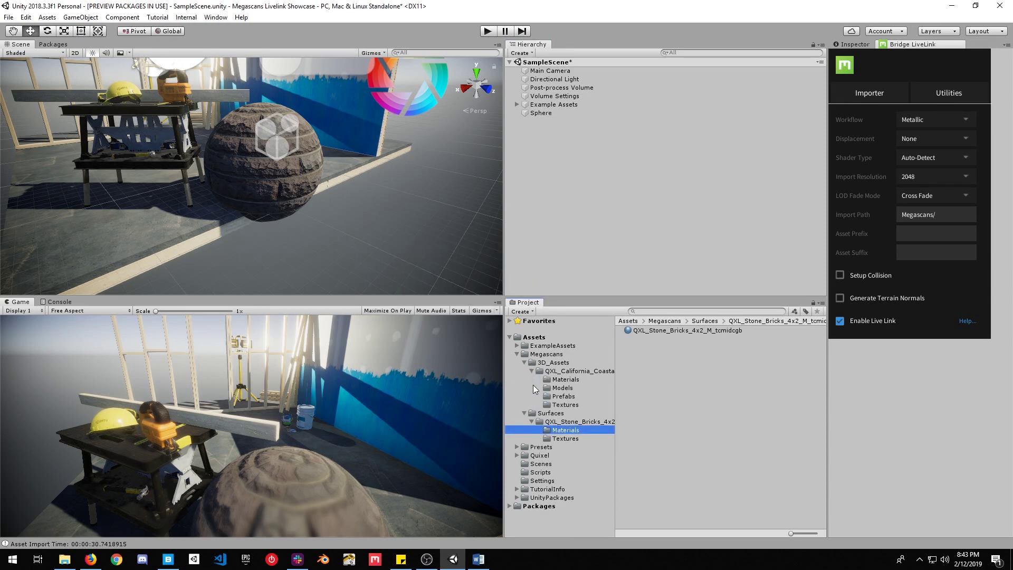
left_click(553, 398)
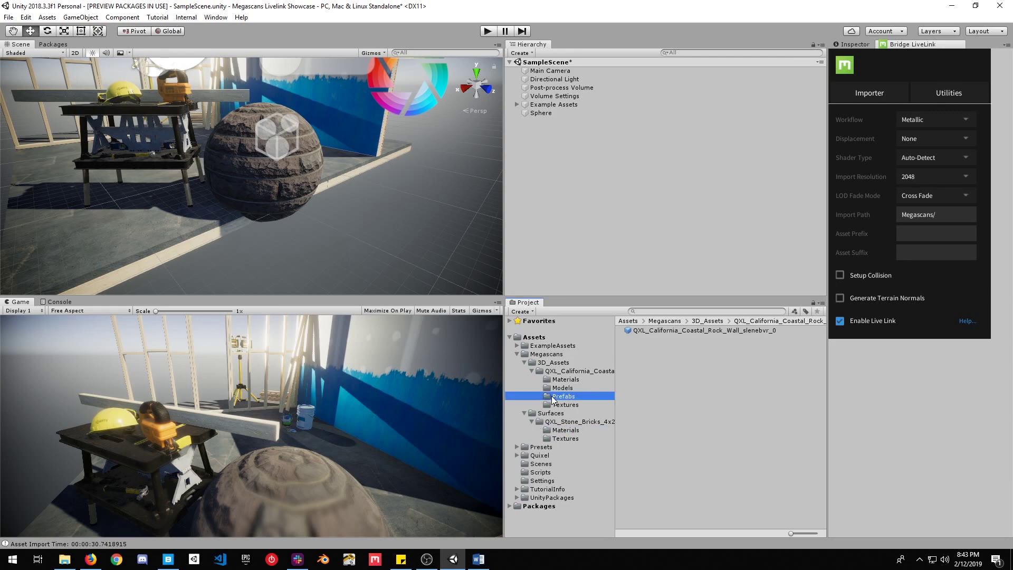
left_click_drag(651, 331, 189, 226)
Step: Check the rock prefab's LOD group in the Inspector, testing LOD switching by scrolling
left_click(853, 44)
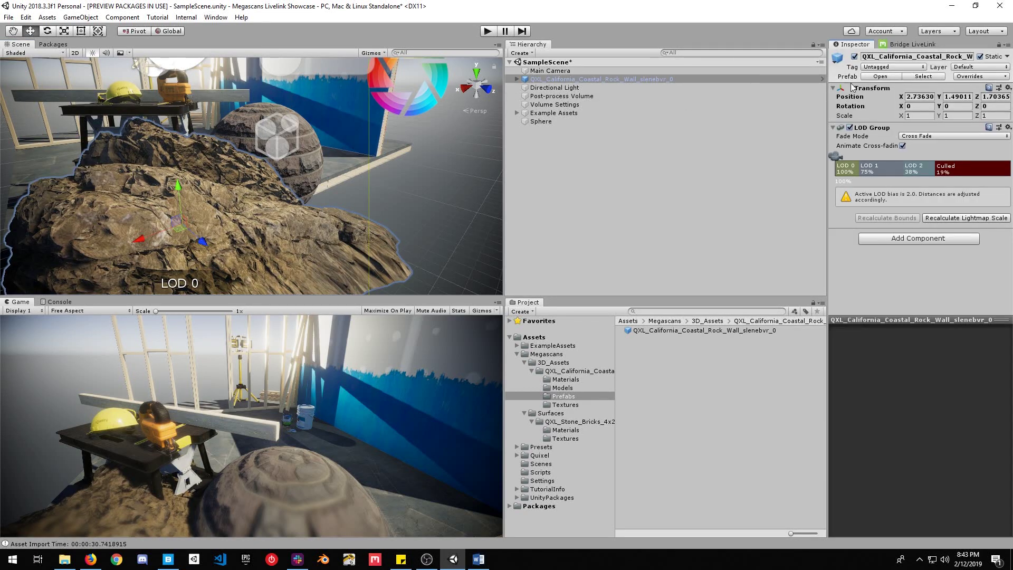
scroll(291, 236, "down", 2)
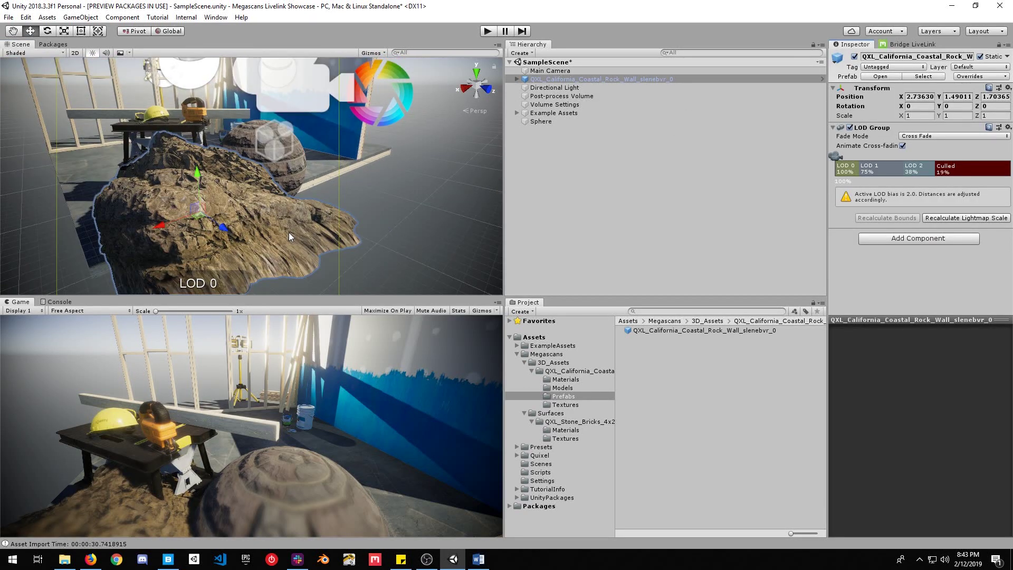
scroll(289, 236, "down", 5)
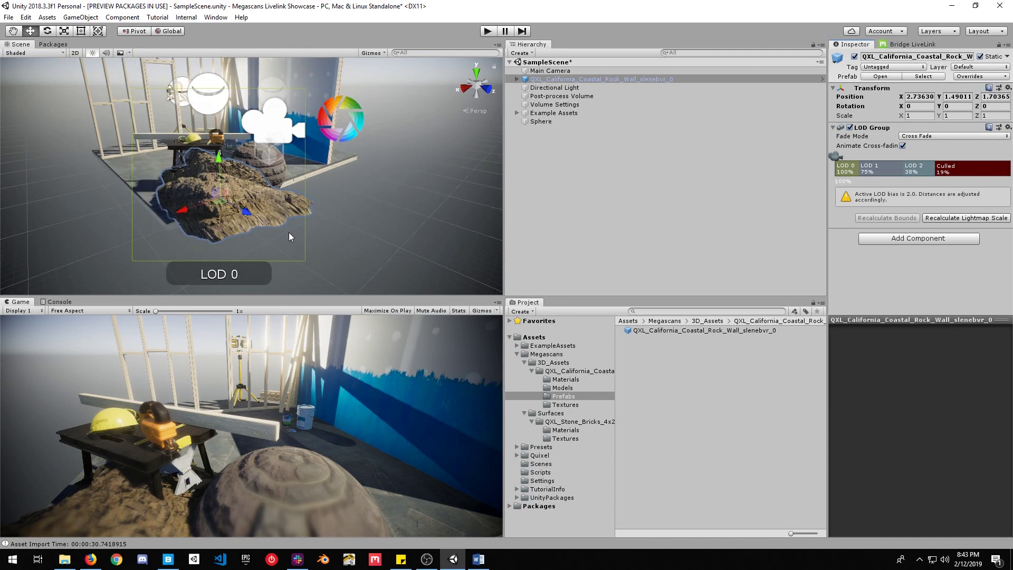
scroll(289, 236, "down", 4)
scroll(289, 233, "down", 5)
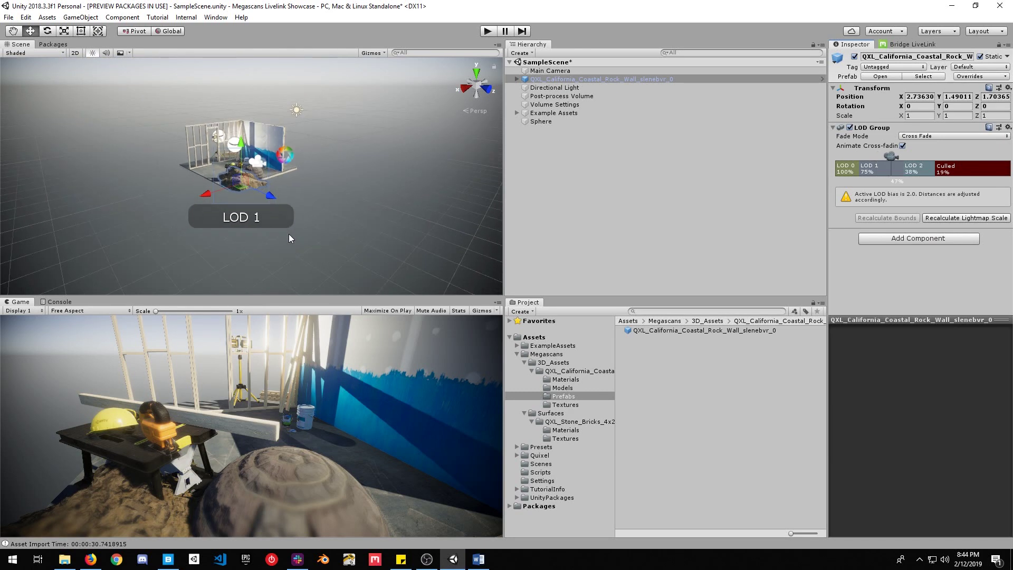
scroll(289, 234, "down", 3)
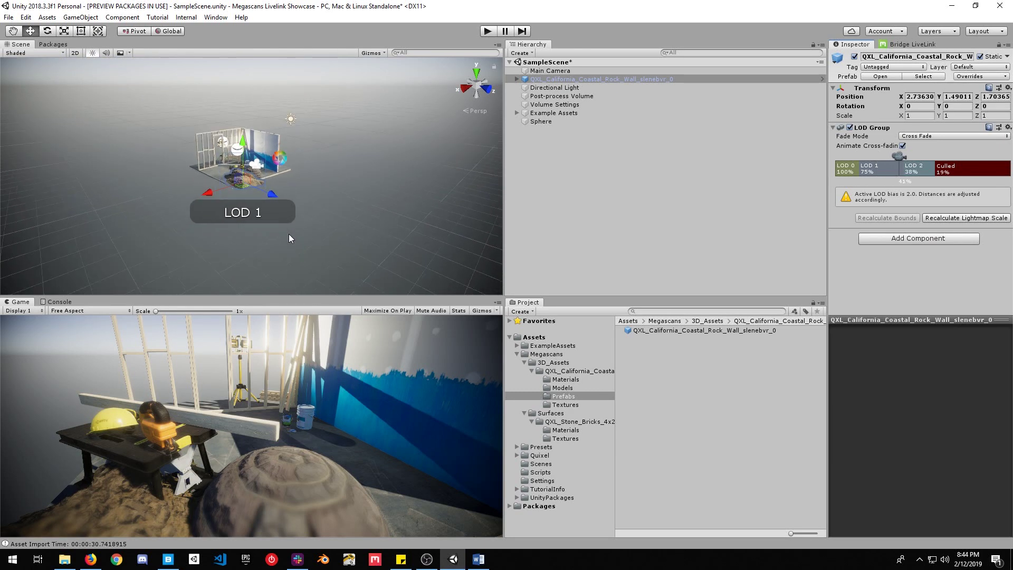
scroll(289, 235, "up", 5)
scroll(289, 235, "up", 4)
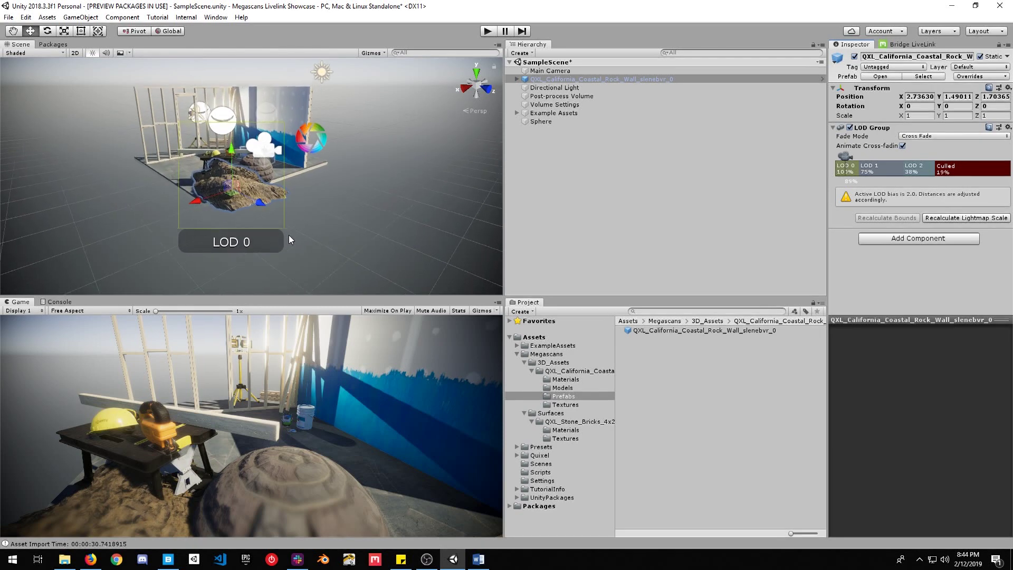